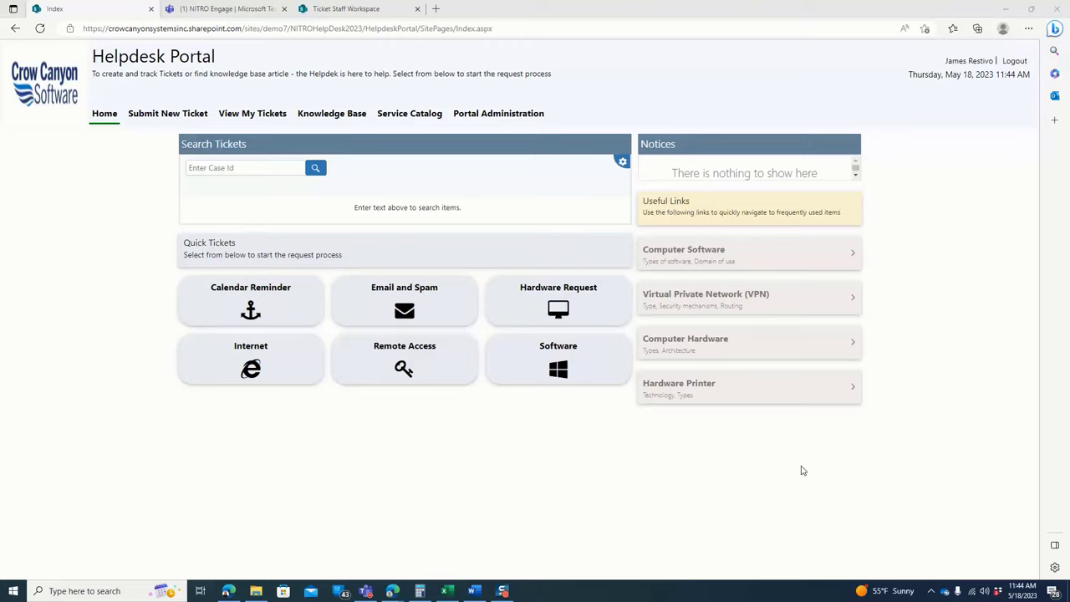
Open the Submit New Ticket form, check the NITRO Engage Teams card, then view the Staff Workspace
click(157, 117)
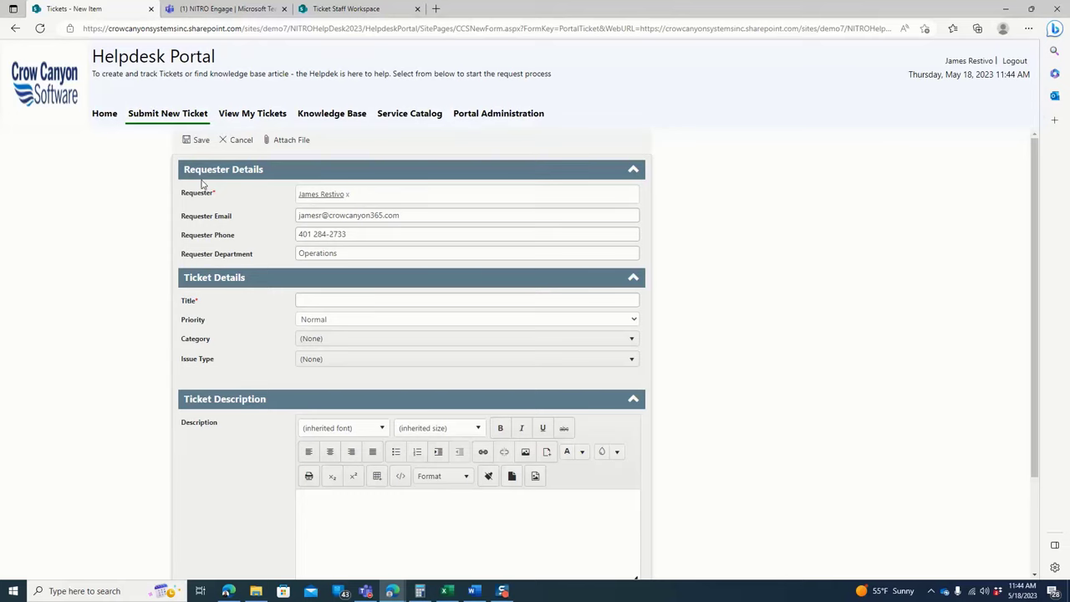
click(221, 9)
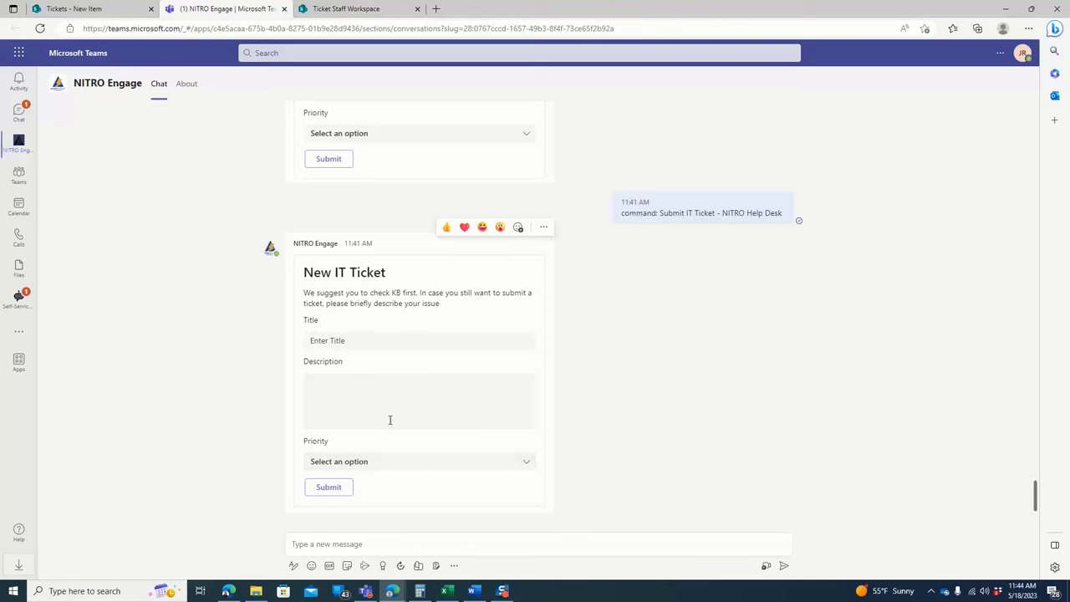
click(330, 9)
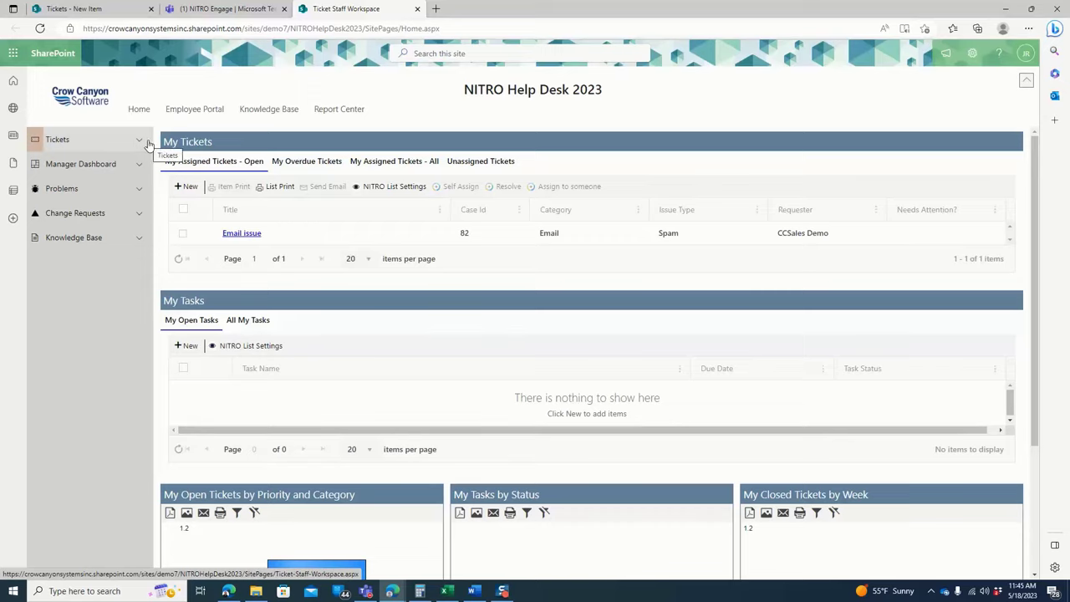
Browse View My Tickets and the Knowledge Base, check NITRO Engage, then return to the Staff Workspace
click(124, 17)
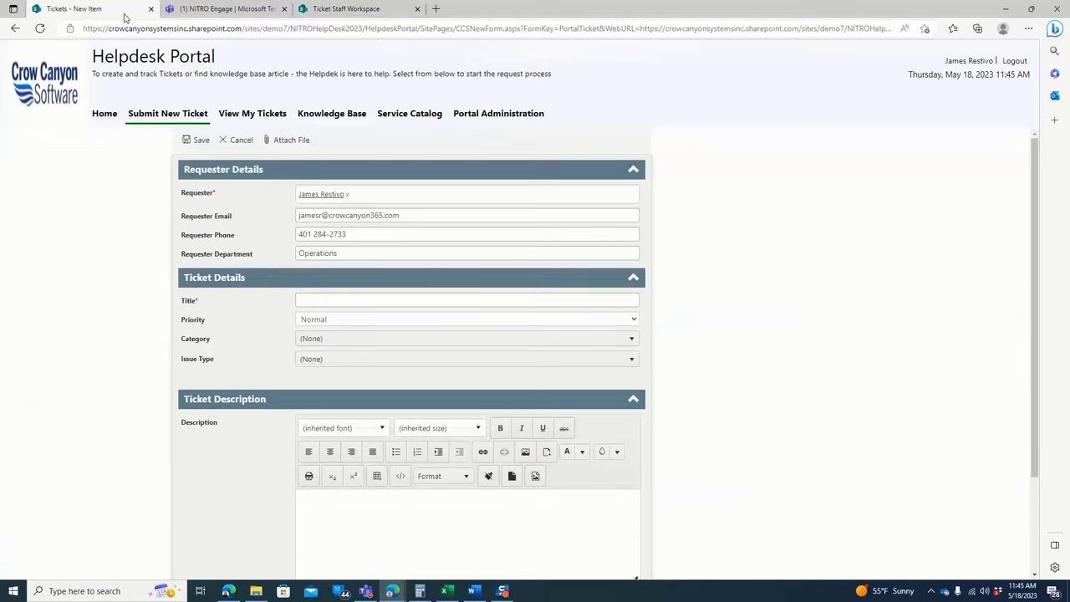
click(244, 115)
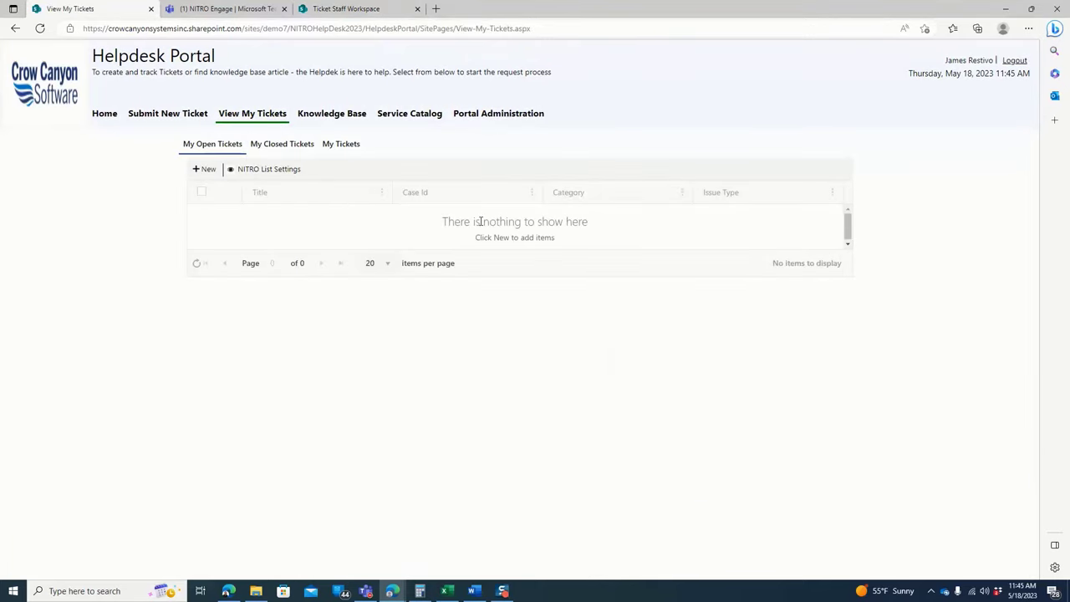
click(319, 112)
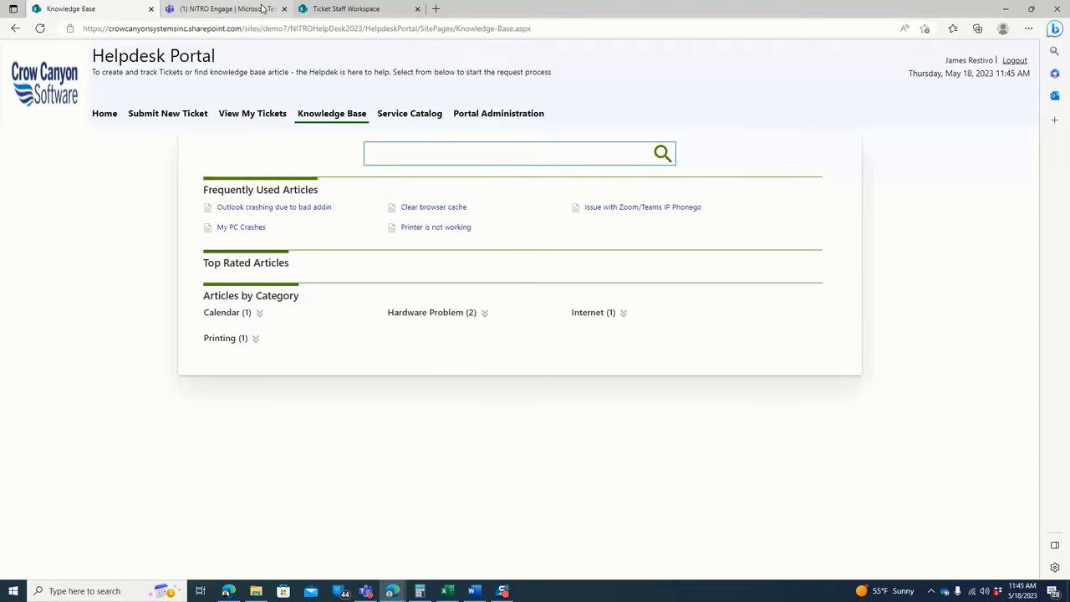
click(261, 8)
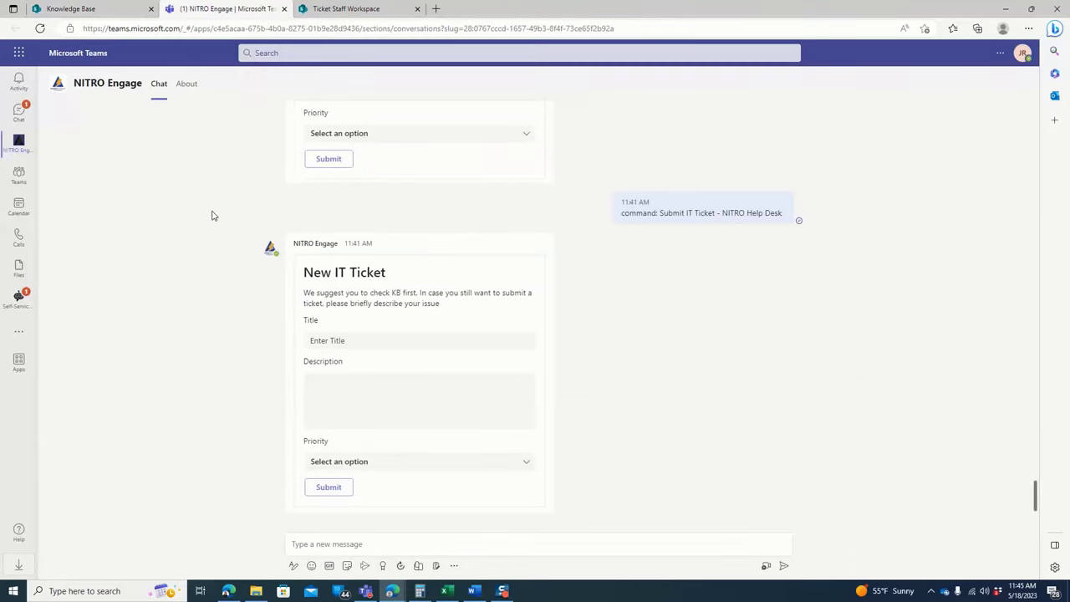
click(332, 10)
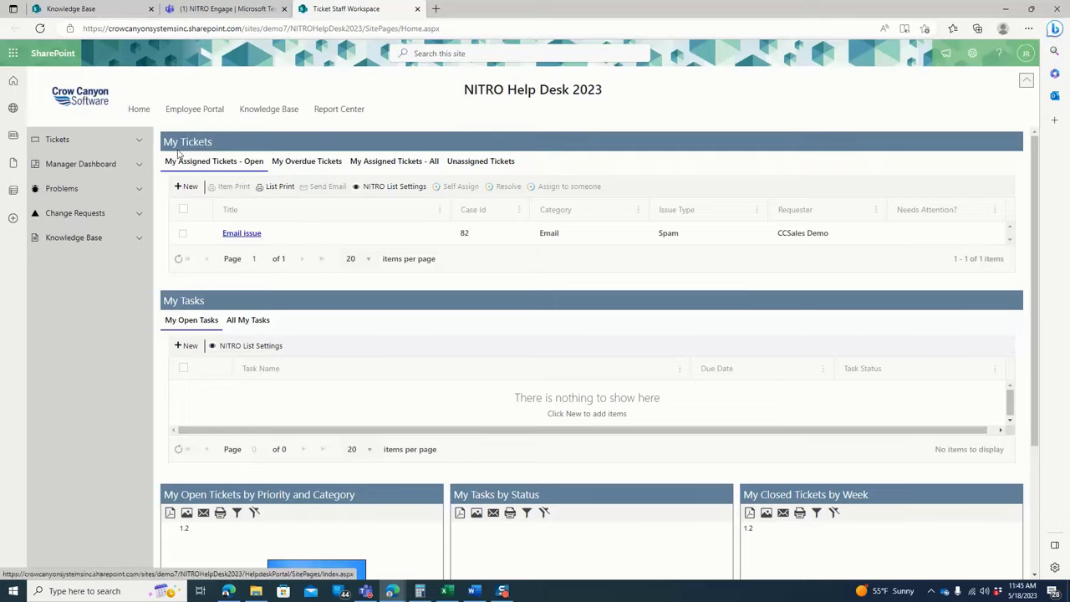
click(242, 234)
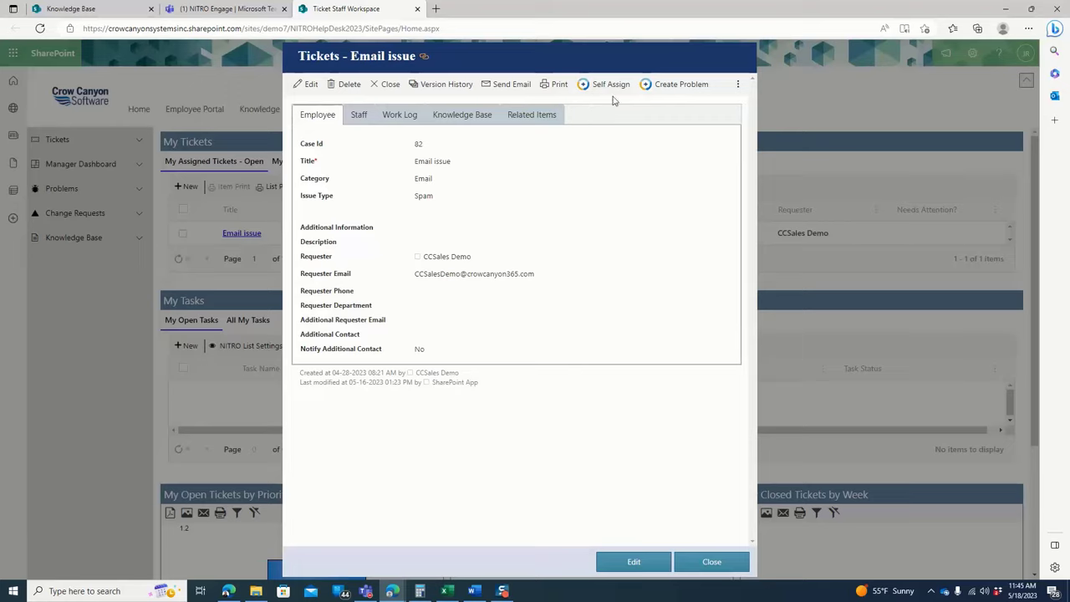
click(739, 87)
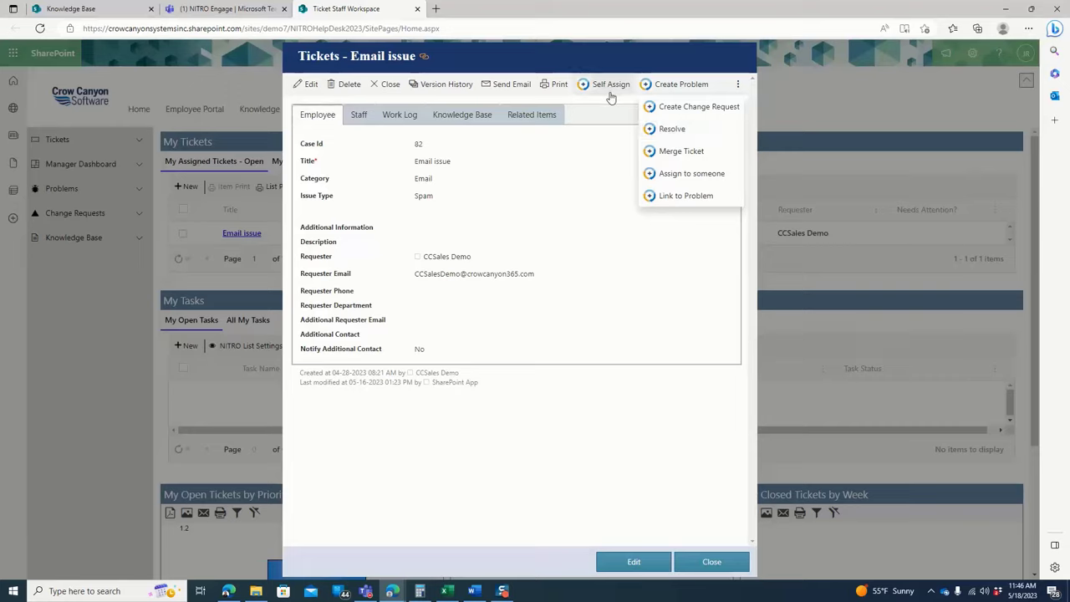
click(576, 209)
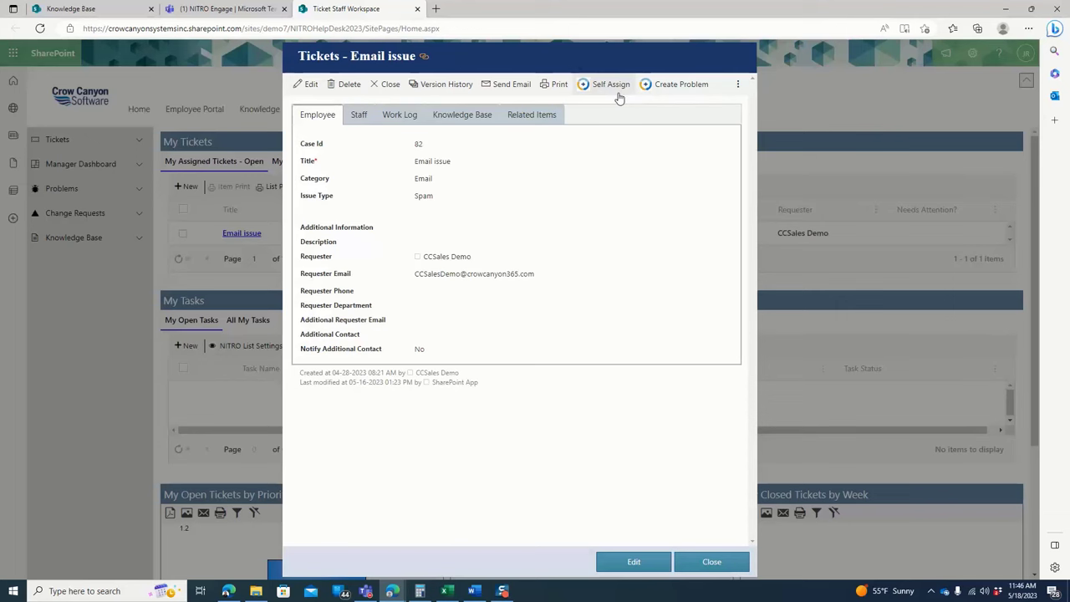
click(708, 560)
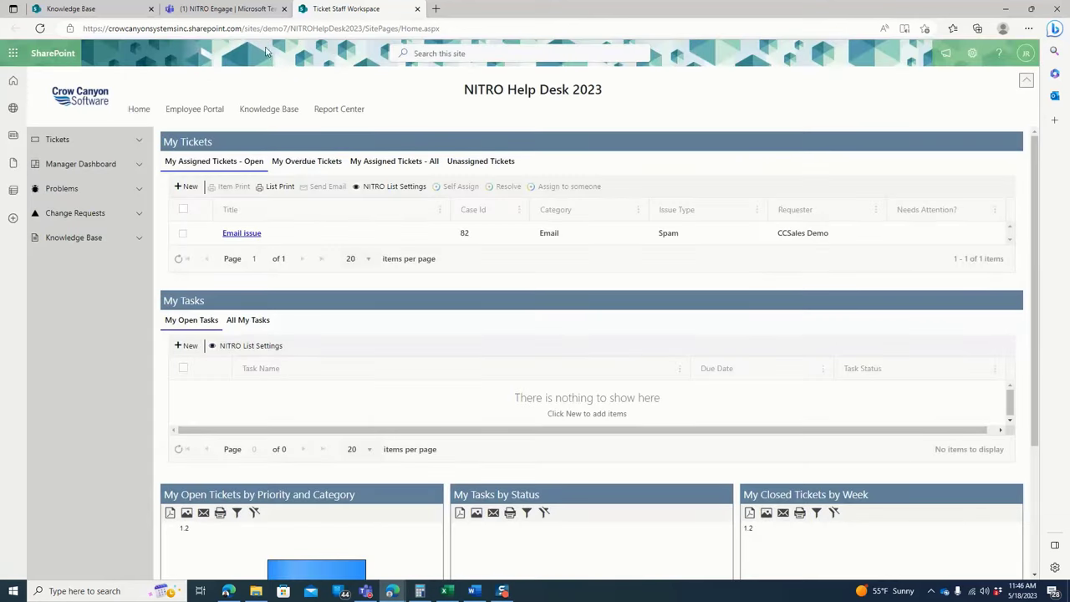
Expand Manager Dashboard and view the Tickets Load and Tickets Trends reports
click(138, 140)
click(138, 239)
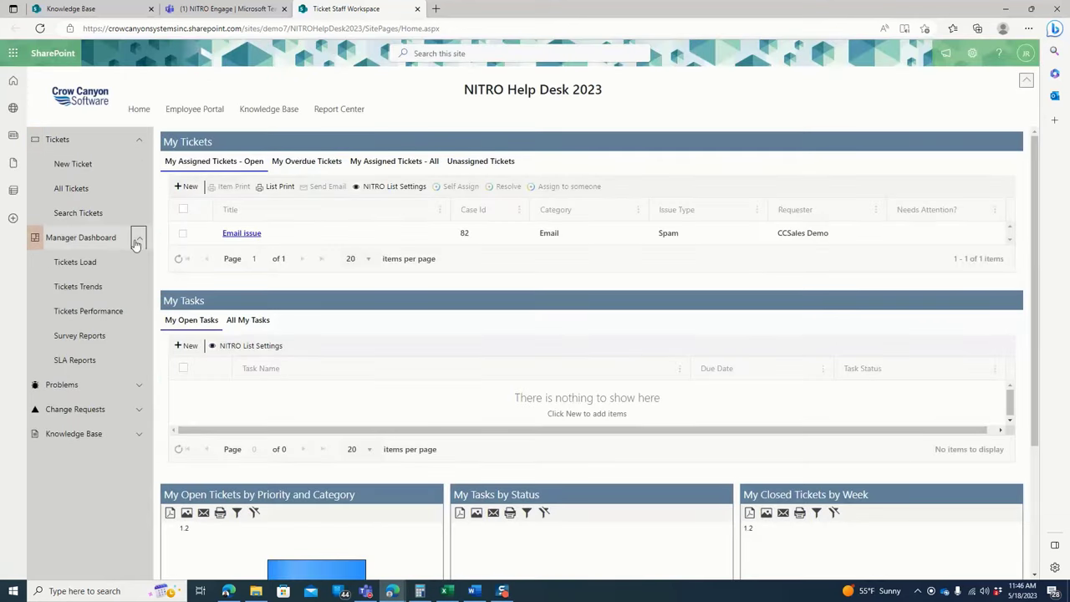
click(88, 264)
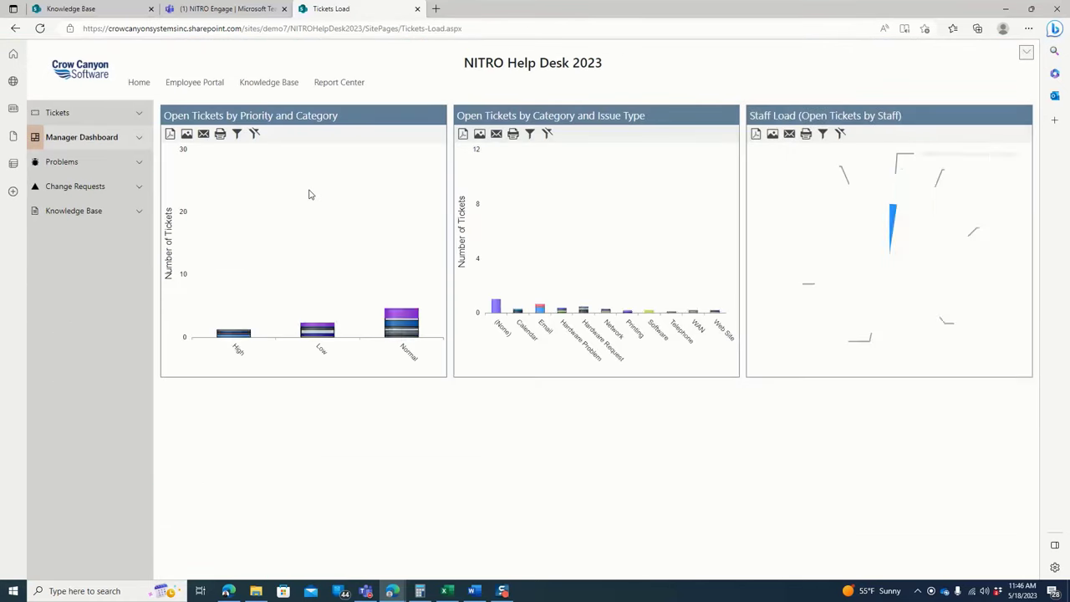
click(138, 137)
click(127, 189)
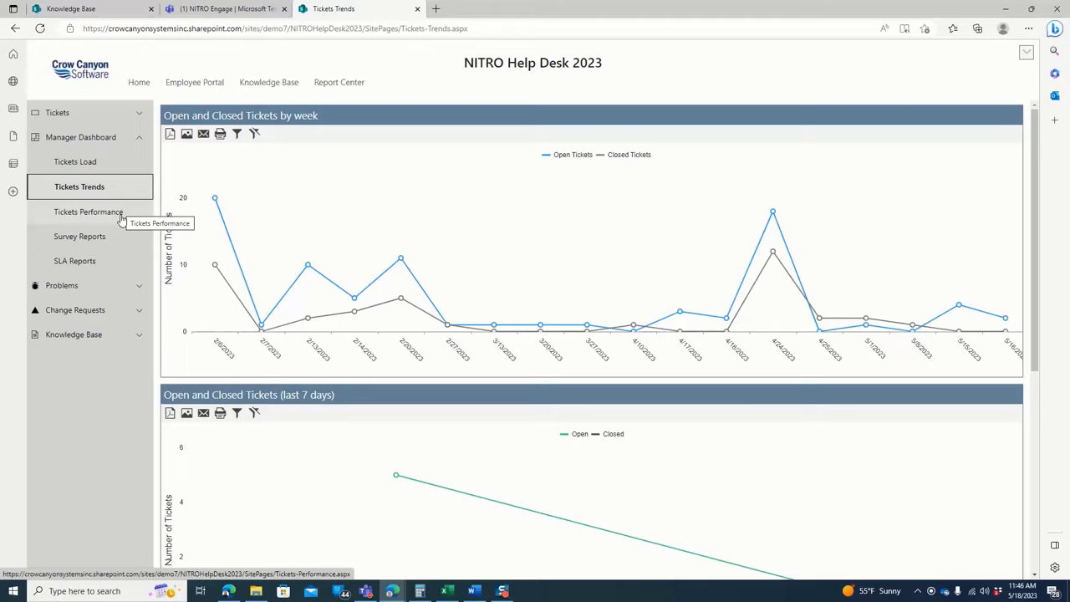
Browse Tickets Performance and Survey Reports, then open SLA Reports with the overdue-ticket charts
click(121, 214)
click(105, 238)
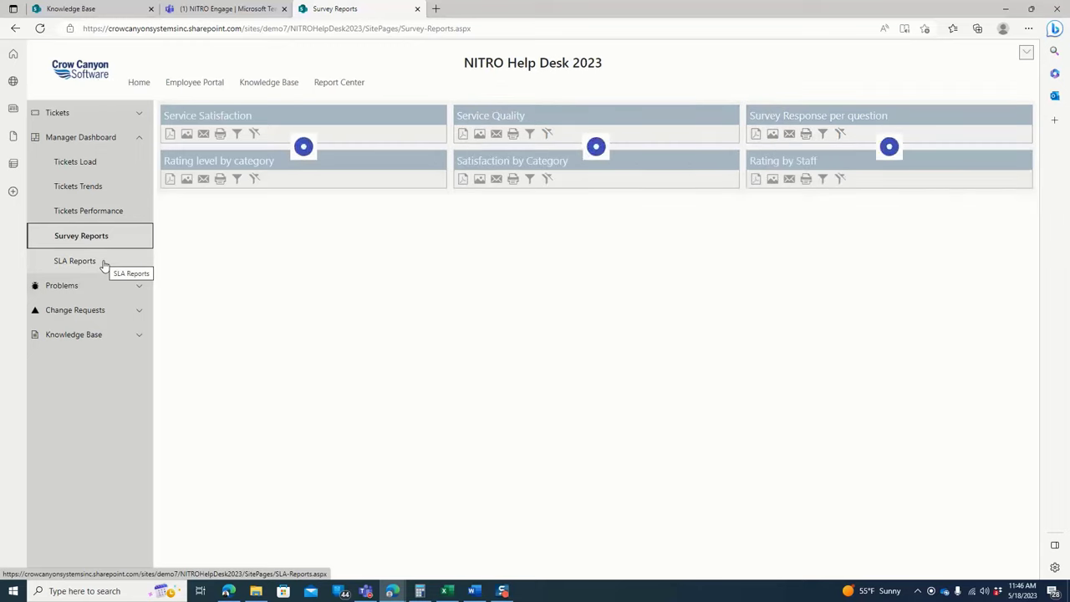
click(108, 264)
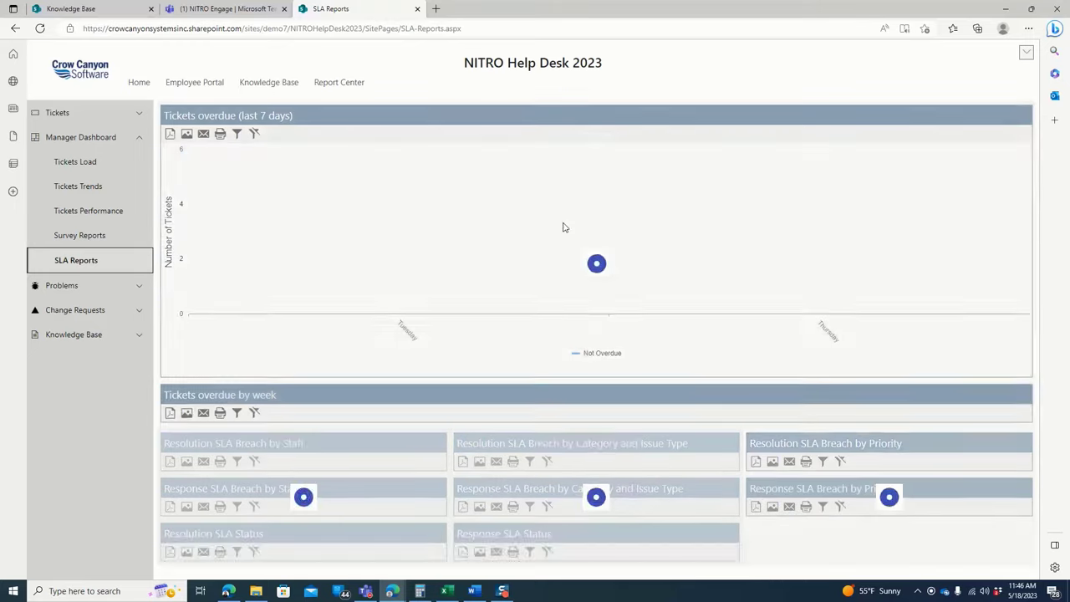
drag(1039, 184, 1021, 156)
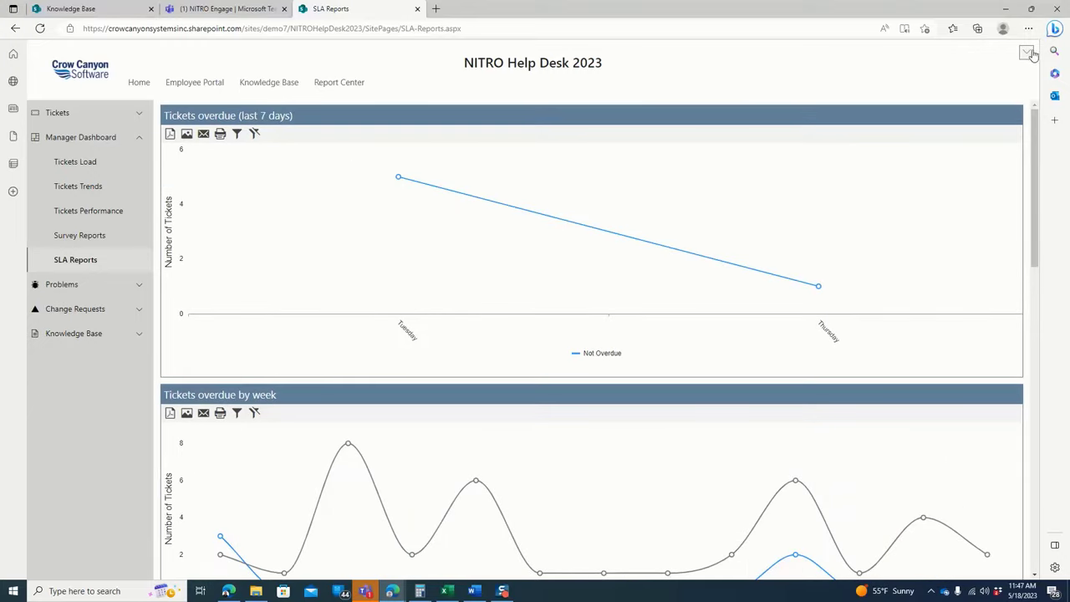
From the settings gear, open Application Administration and browse Auto Assignment, Notifications and Service Level Agreements
click(1027, 55)
click(972, 53)
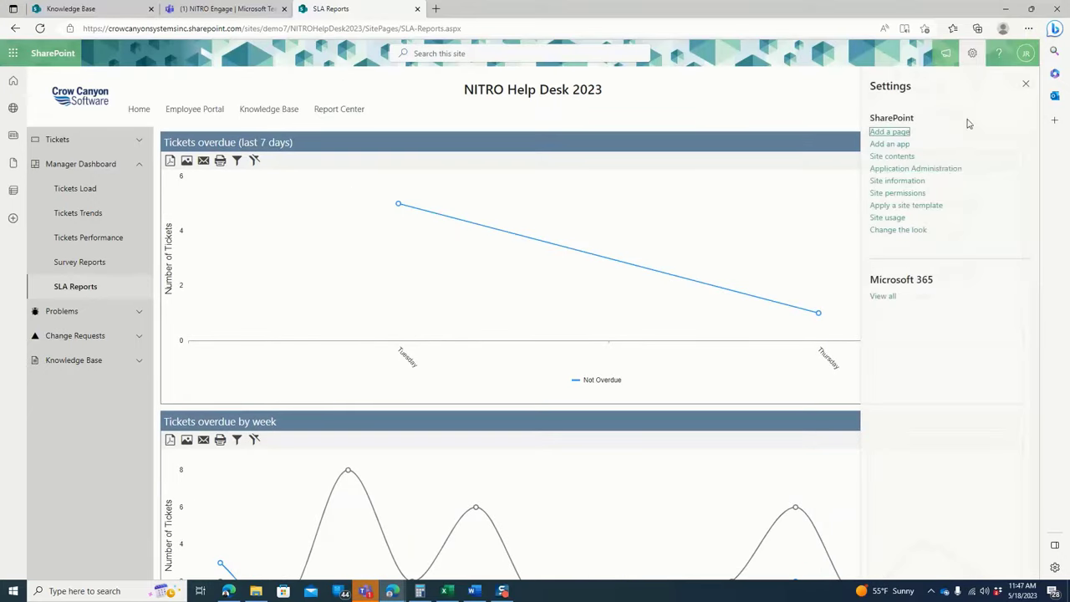
click(949, 171)
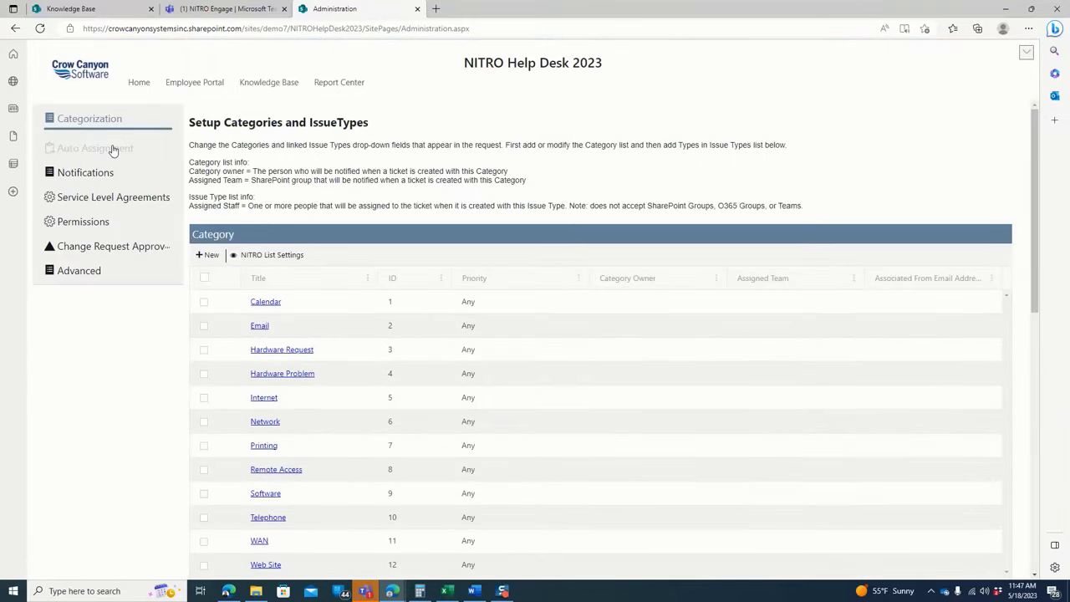
click(113, 149)
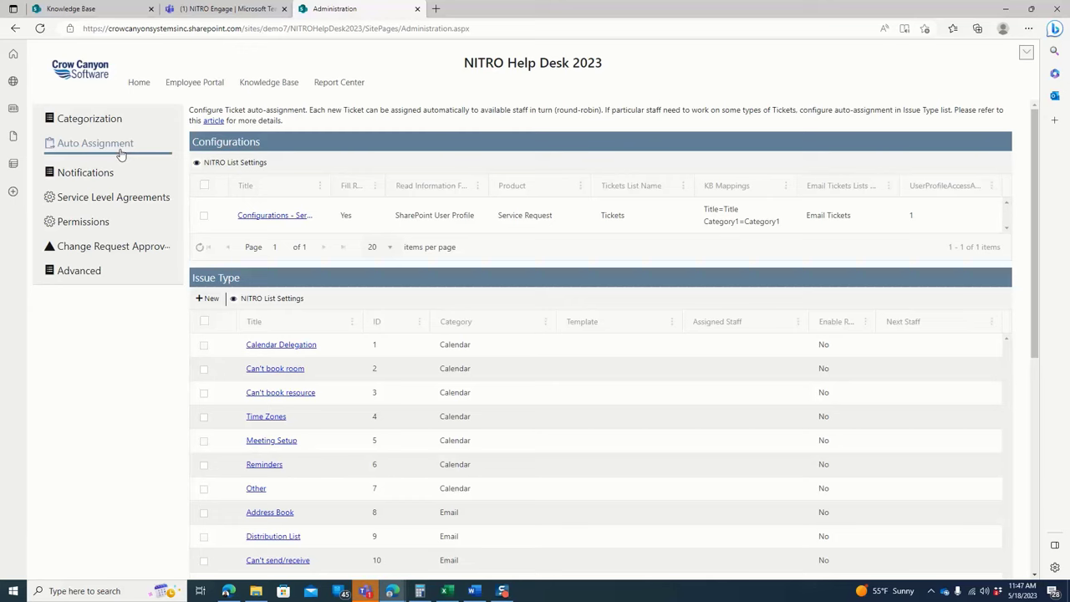
click(115, 171)
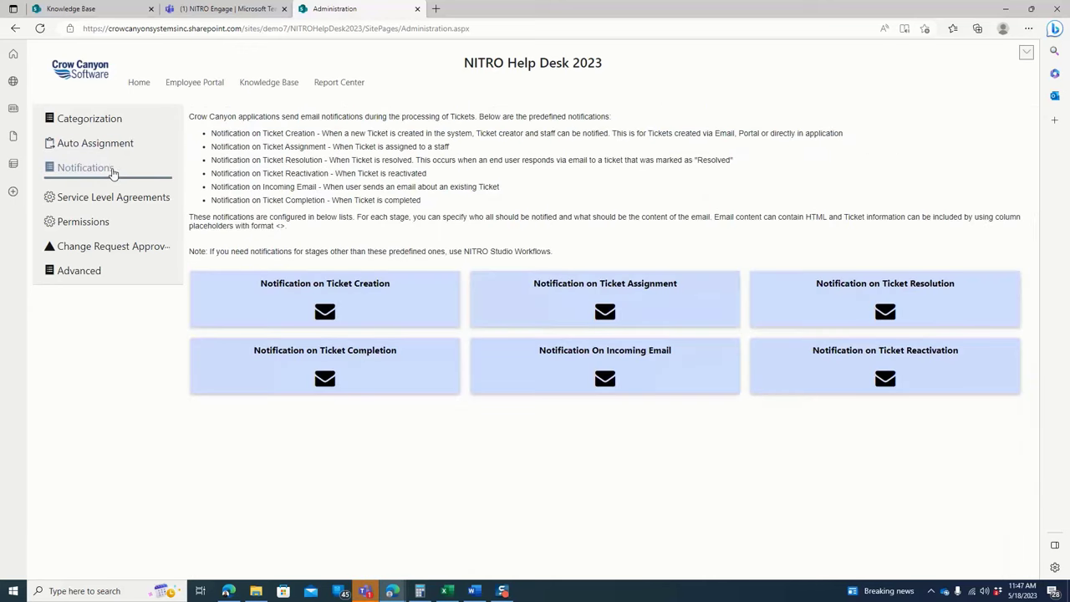
click(121, 198)
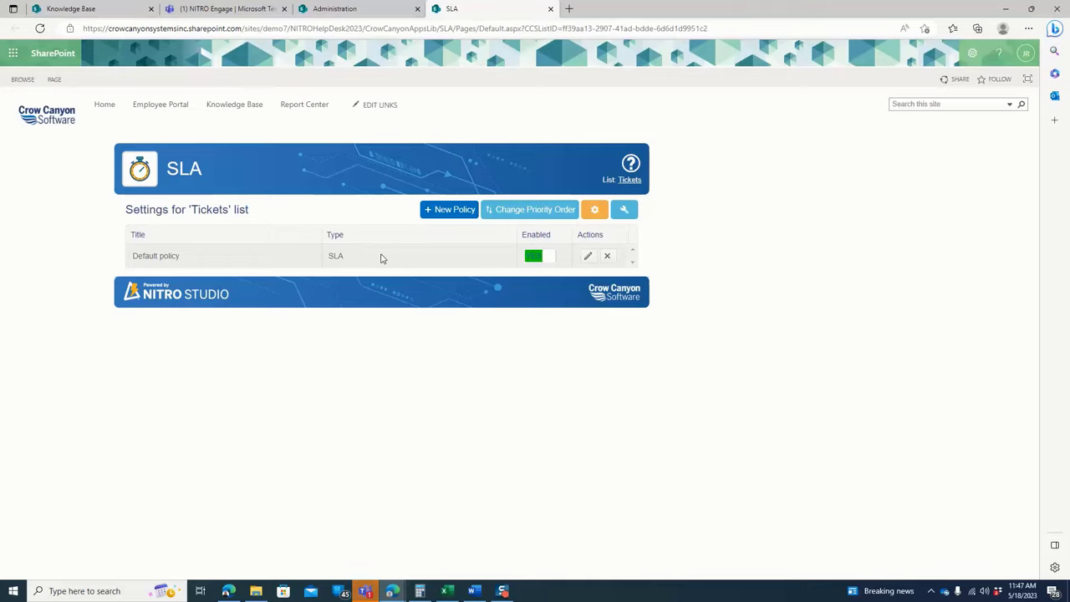
Edit the Default policy, adding an Assigned Date condition and a condition group with a nested group
click(588, 257)
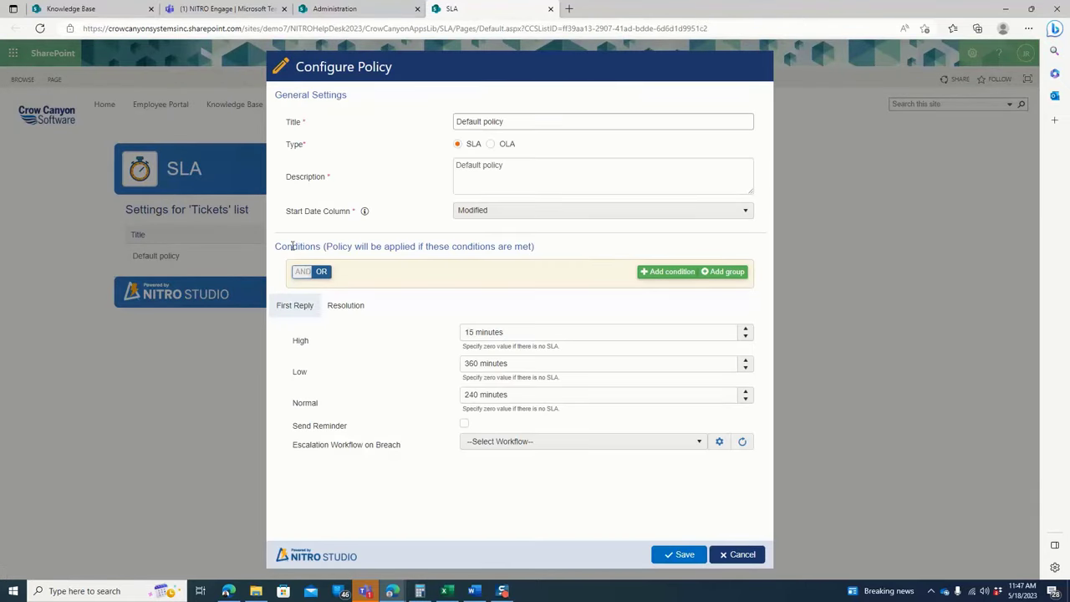
drag(282, 245, 563, 239)
click(646, 271)
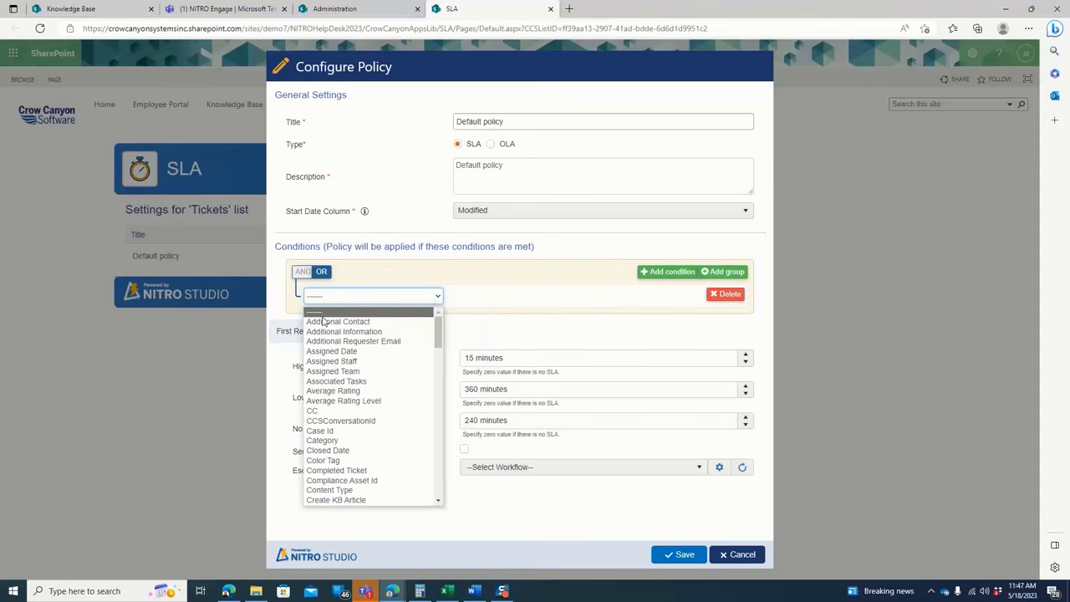
click(370, 351)
click(714, 271)
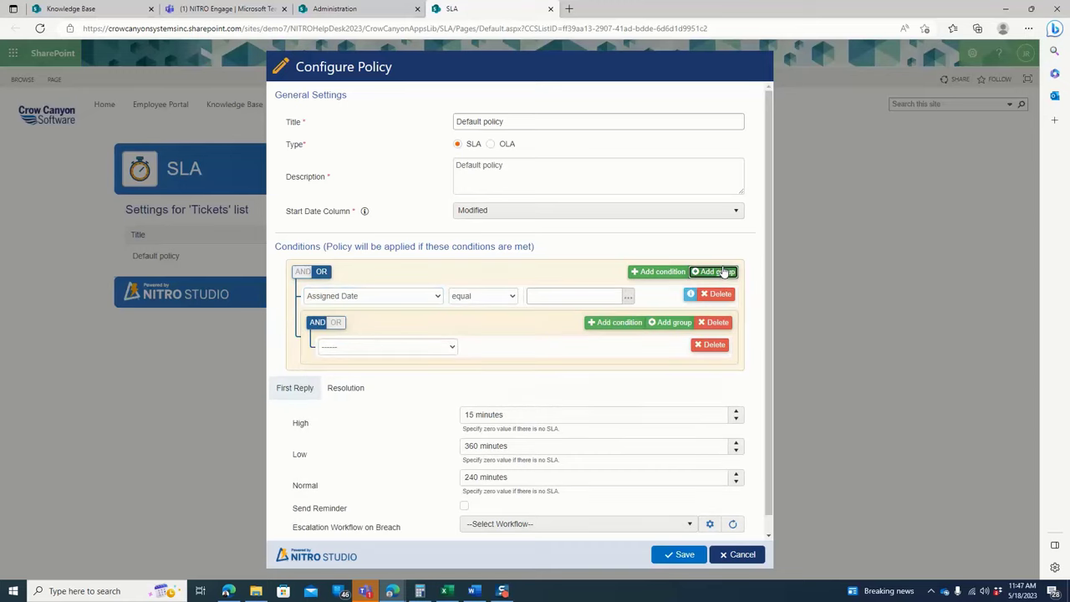
click(672, 323)
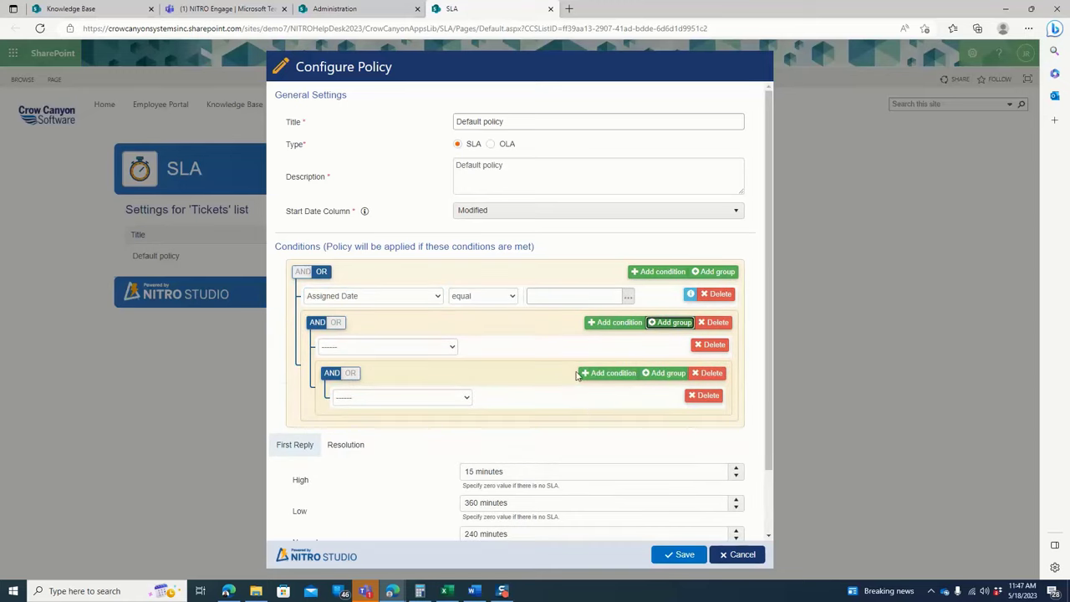
Remove the nested group, condition group and Assigned Date condition, then switch the logic to AND
click(707, 376)
click(714, 323)
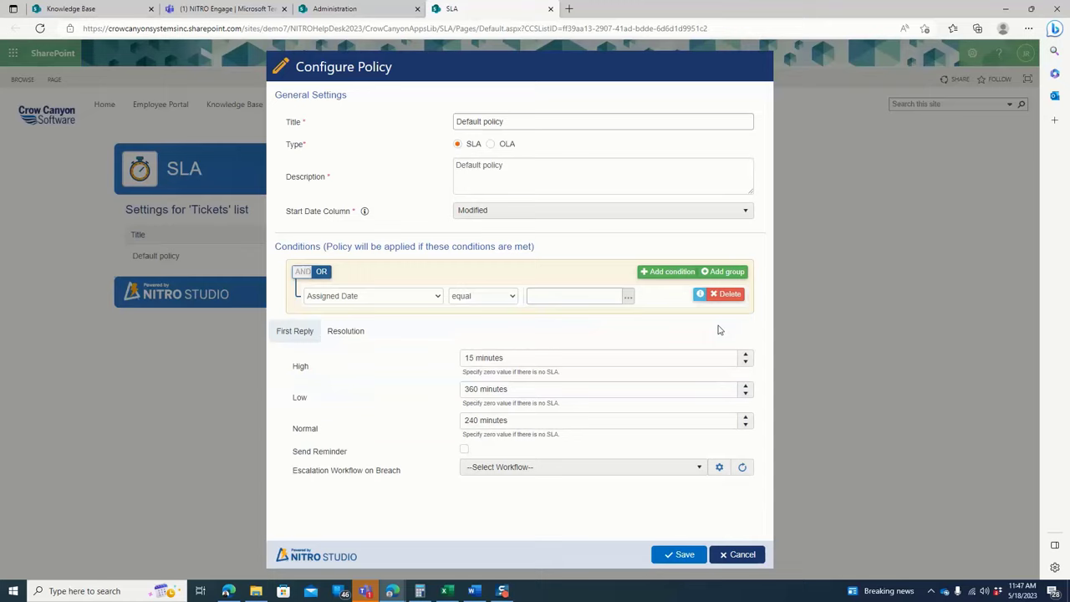
click(709, 299)
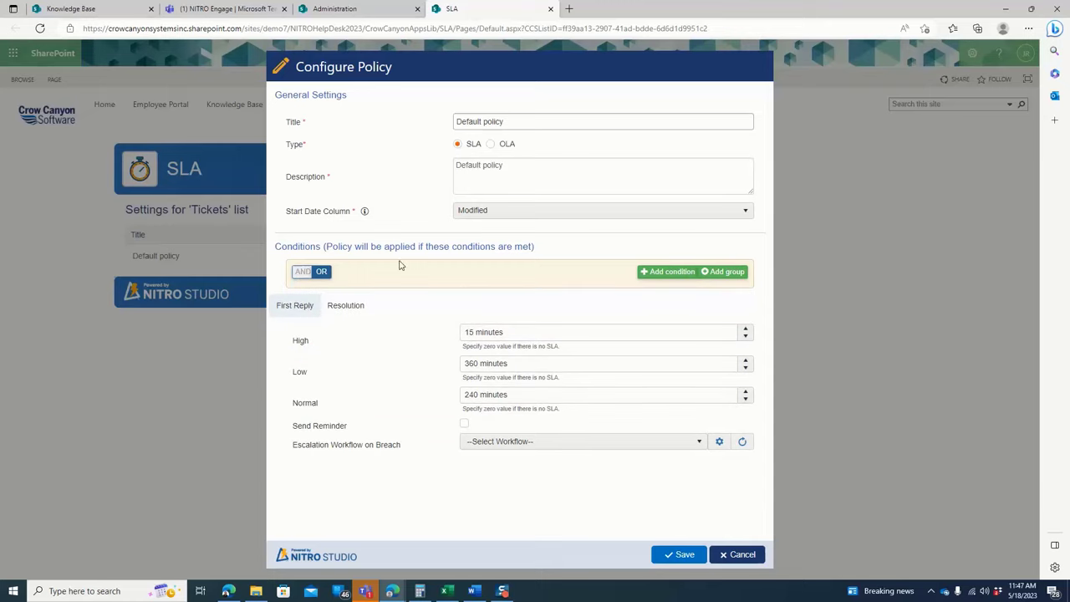
click(329, 279)
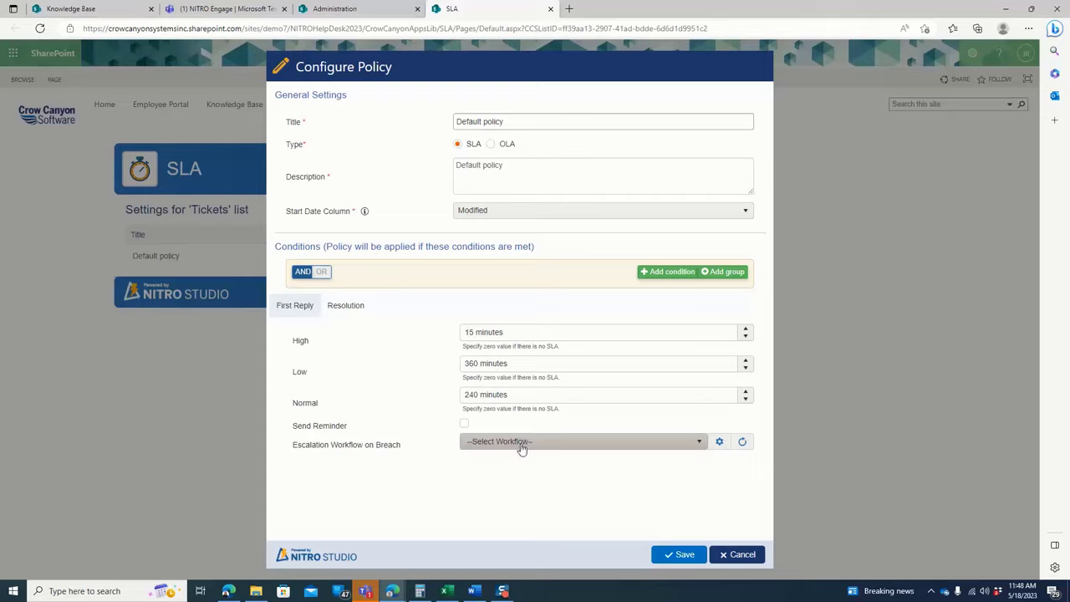
On the Resolution tab, toggle Send Reminder on and back off, then cancel without saving
click(363, 314)
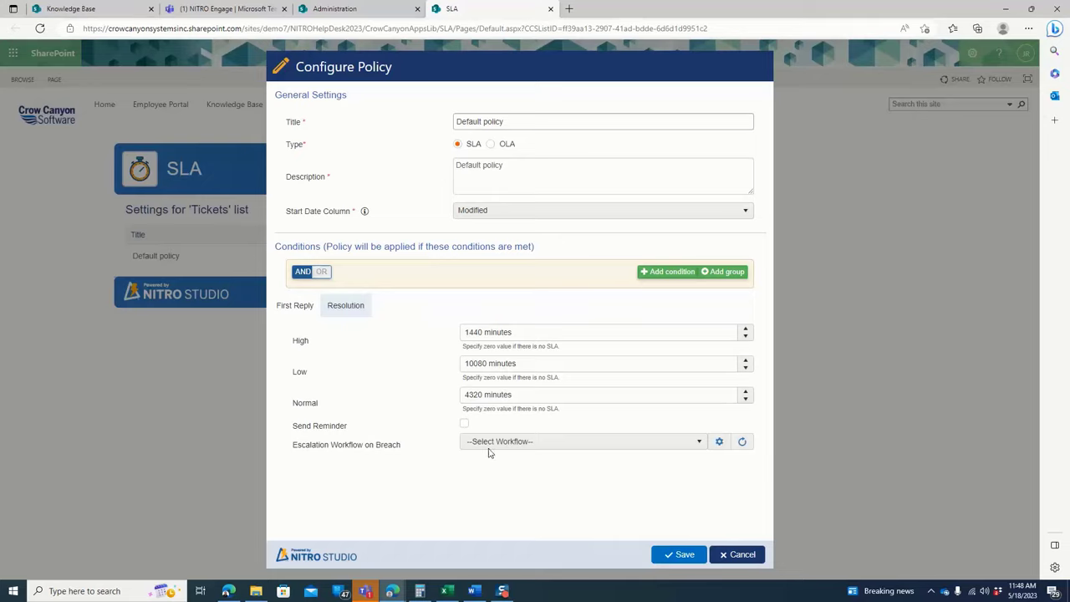
click(464, 424)
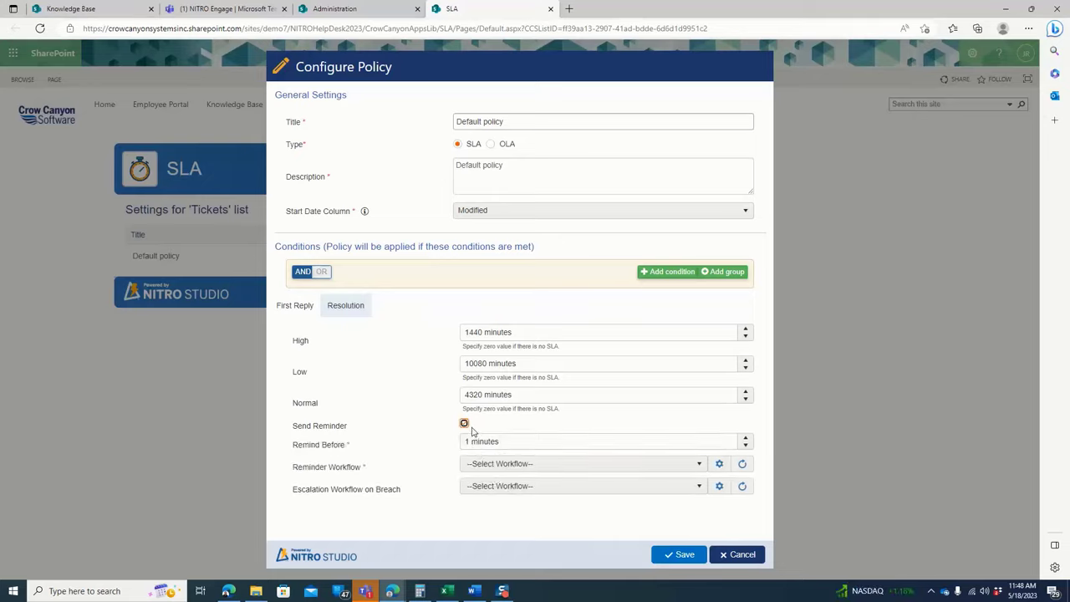
click(464, 424)
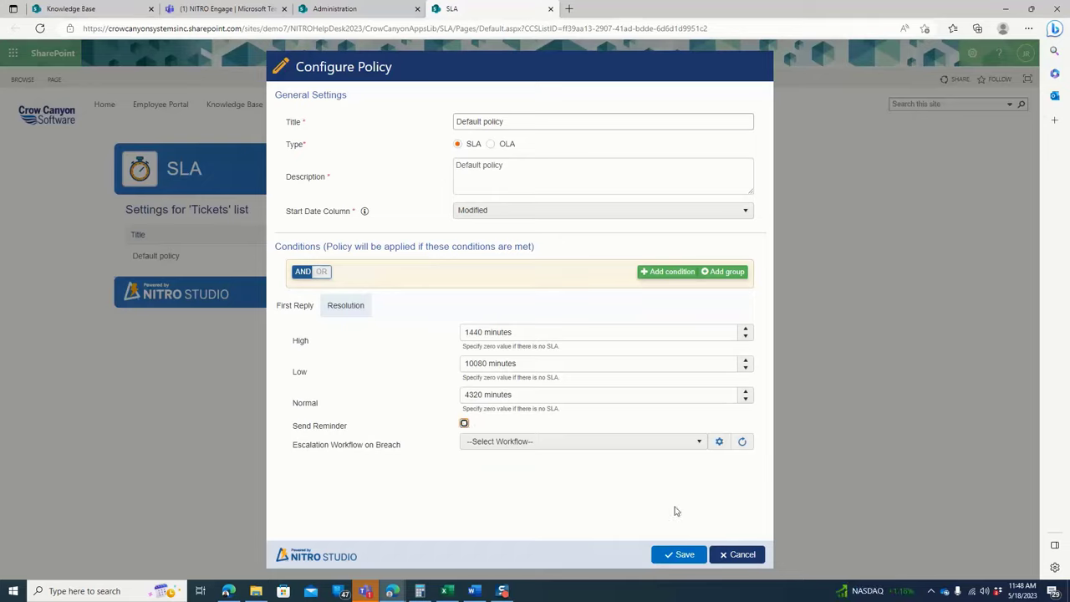
click(738, 553)
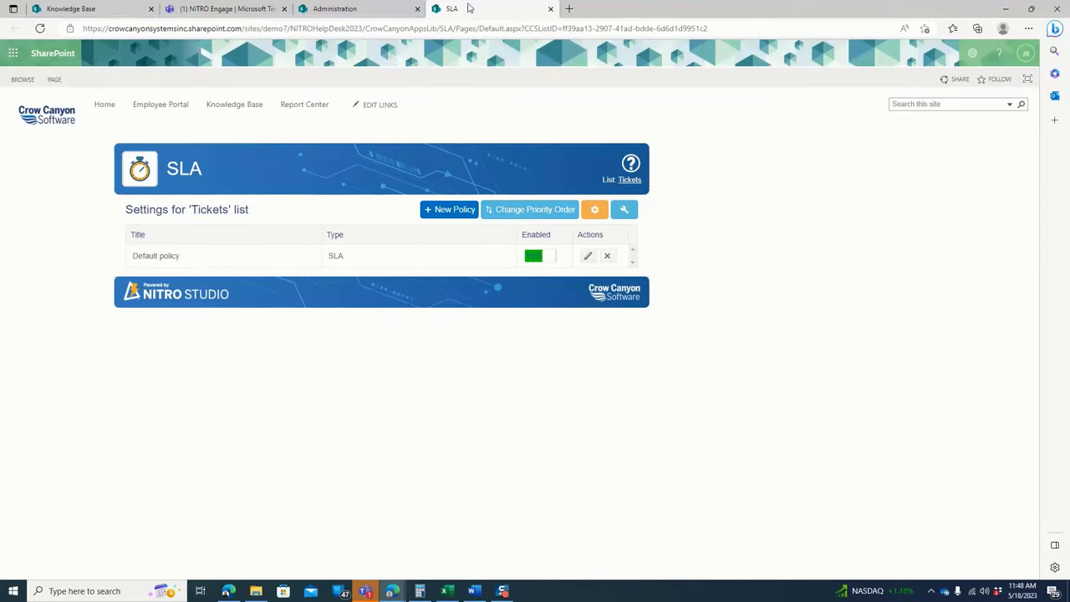
Return to the Administration page and open Recurring Tickets under Advanced
click(392, 11)
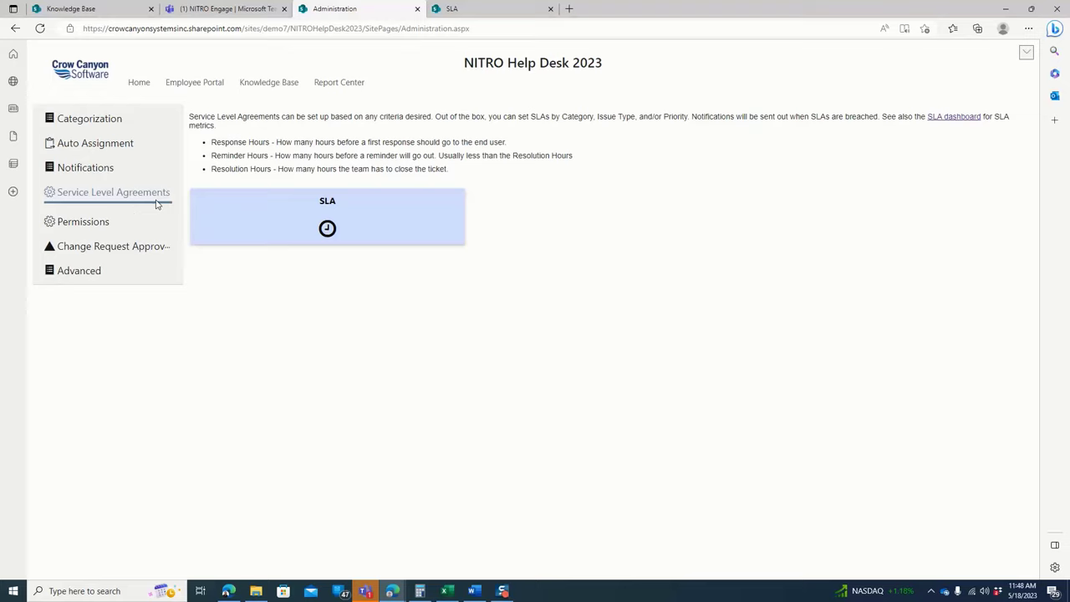
mouse_move(95, 267)
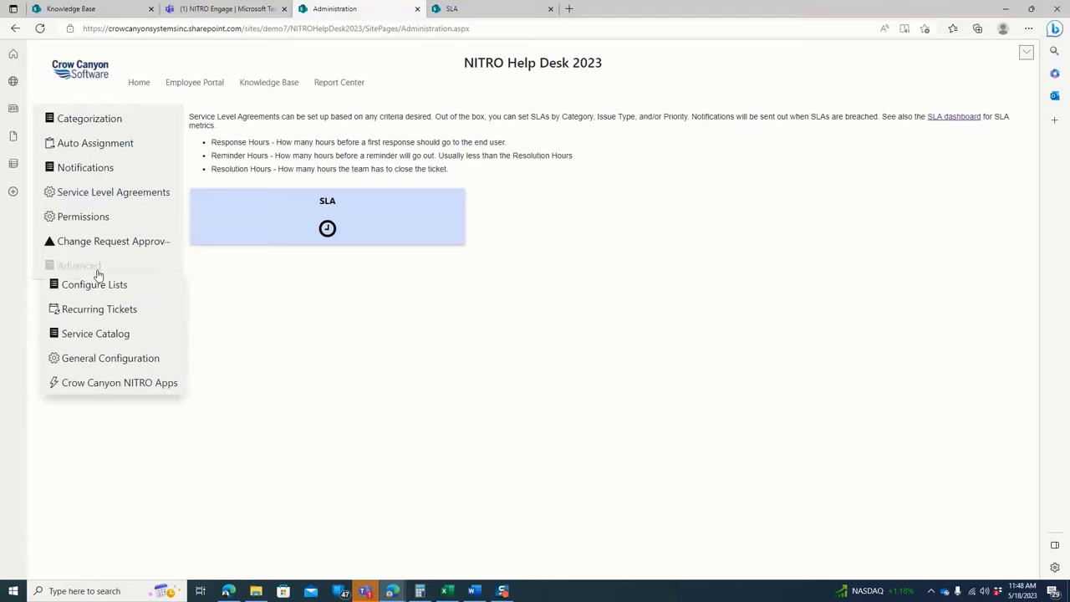
click(112, 312)
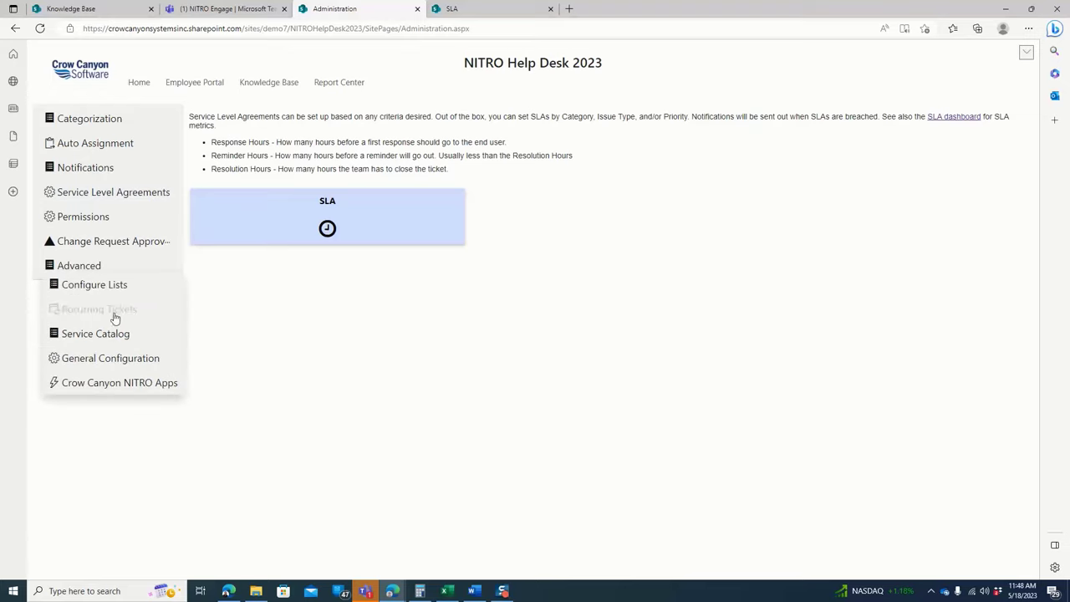